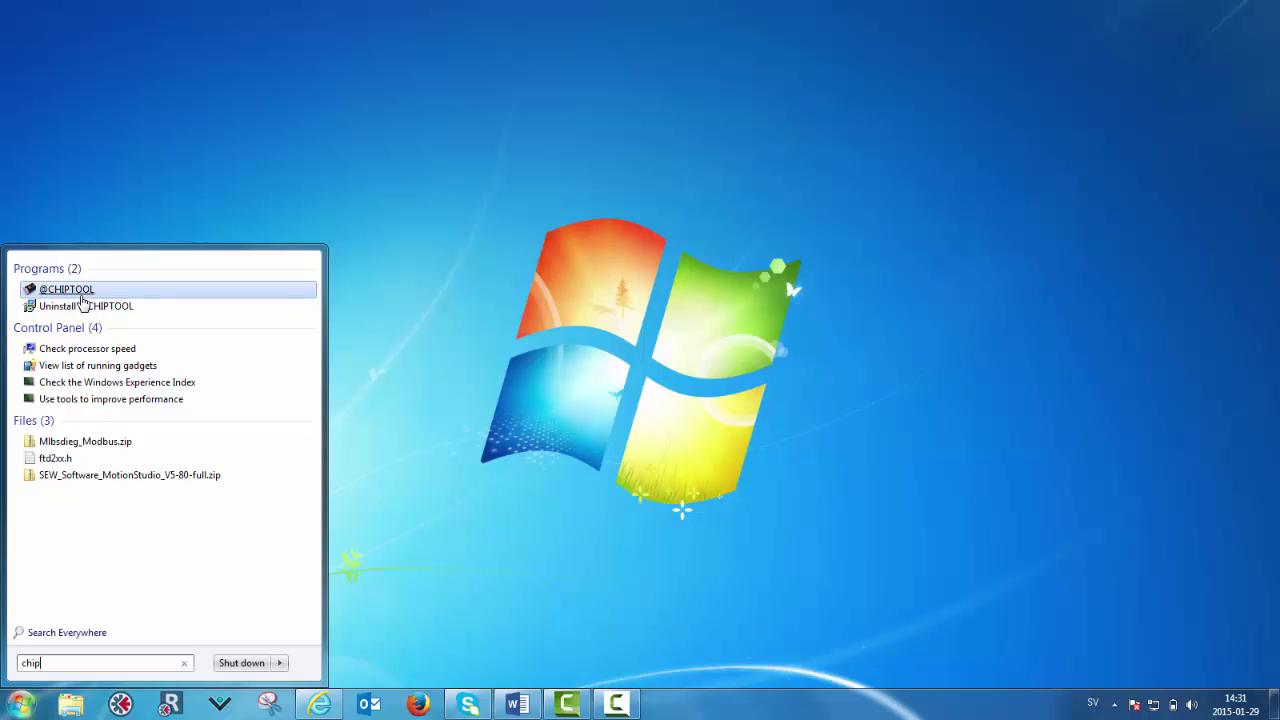
click(82, 291)
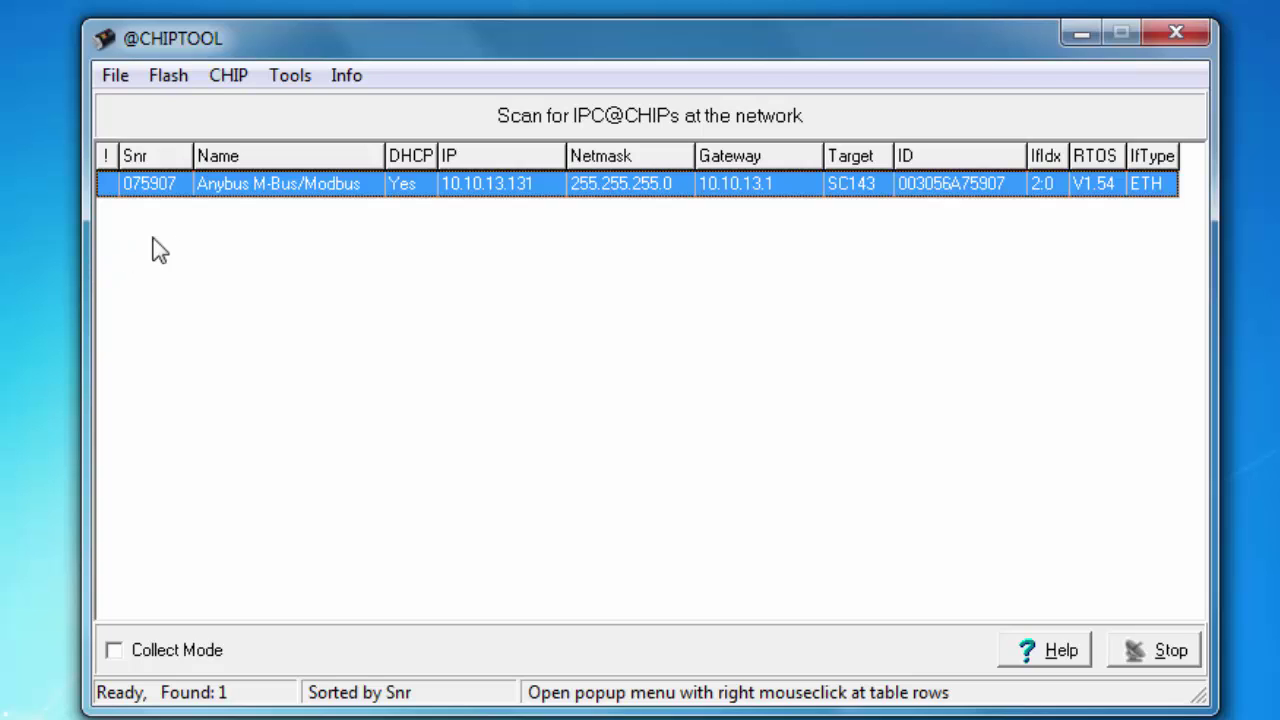
right_click(331, 197)
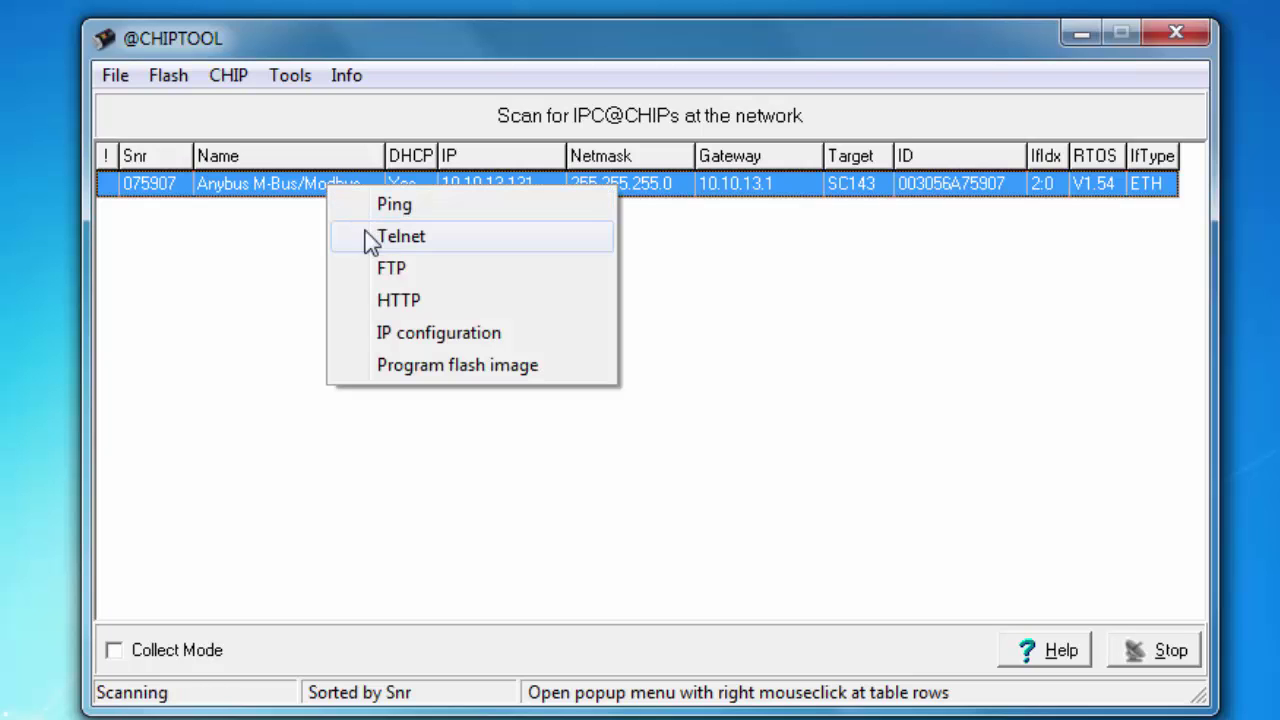
click(397, 333)
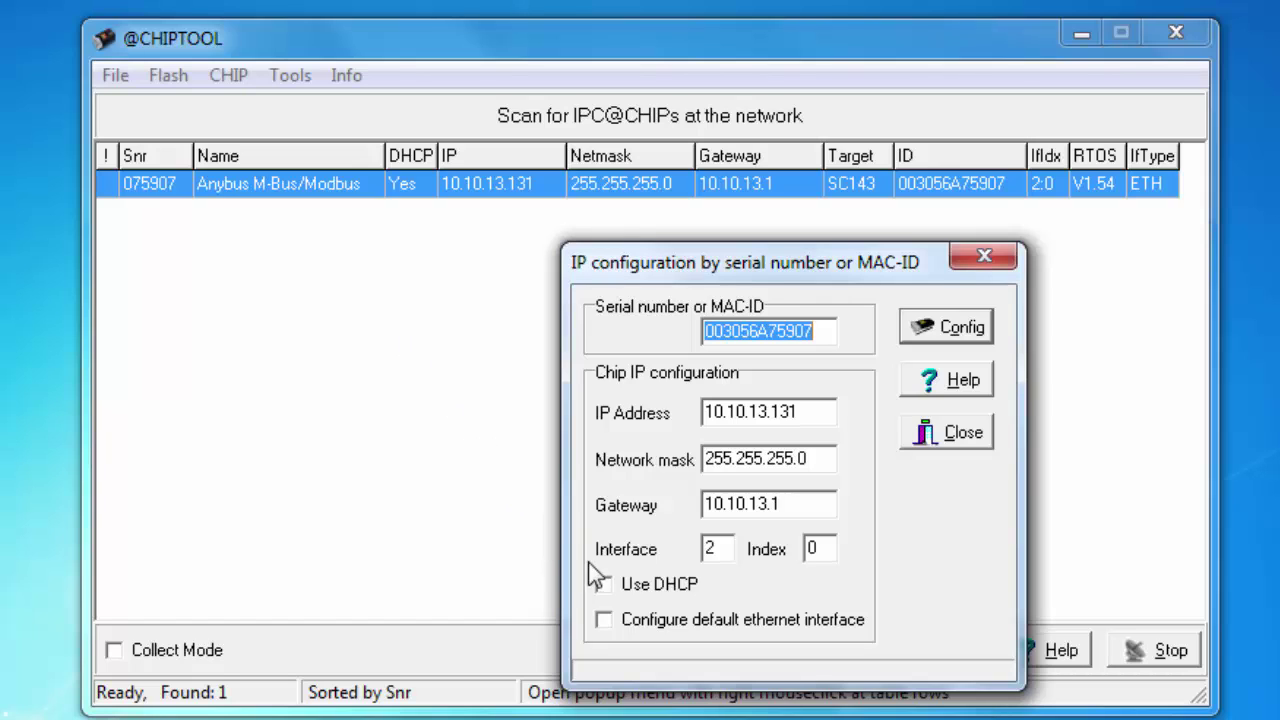
click(605, 586)
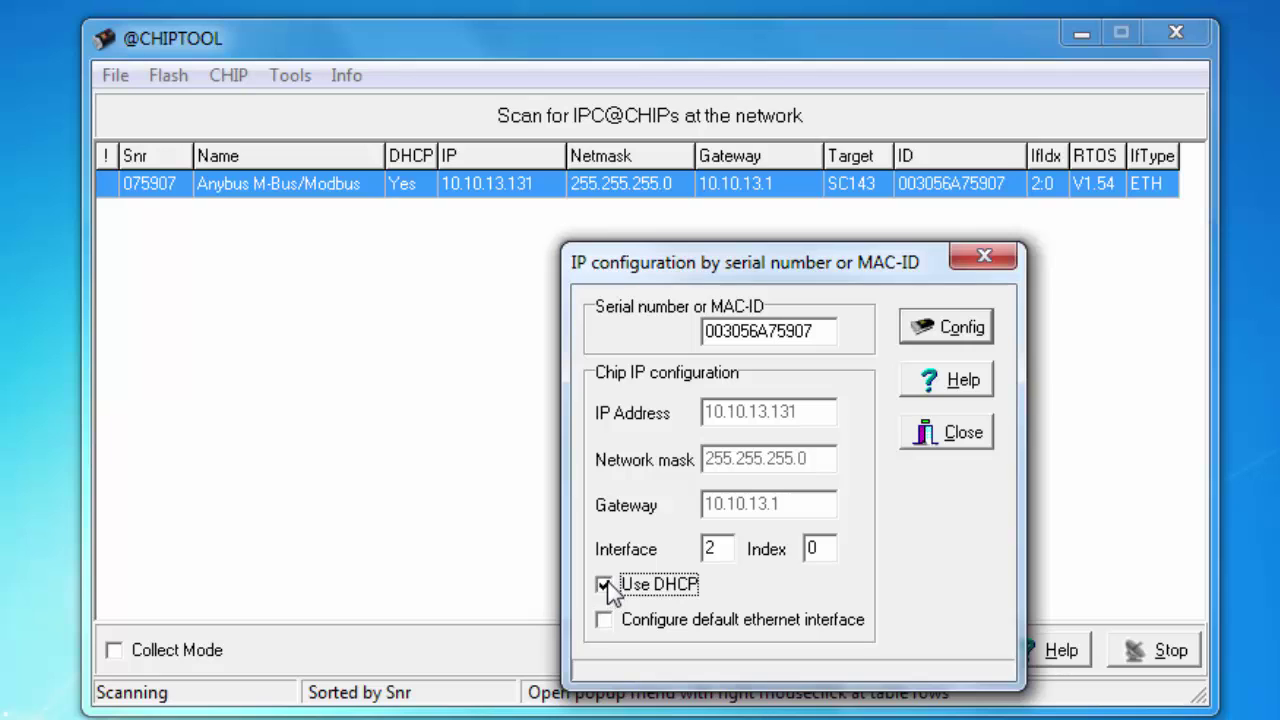
click(950, 327)
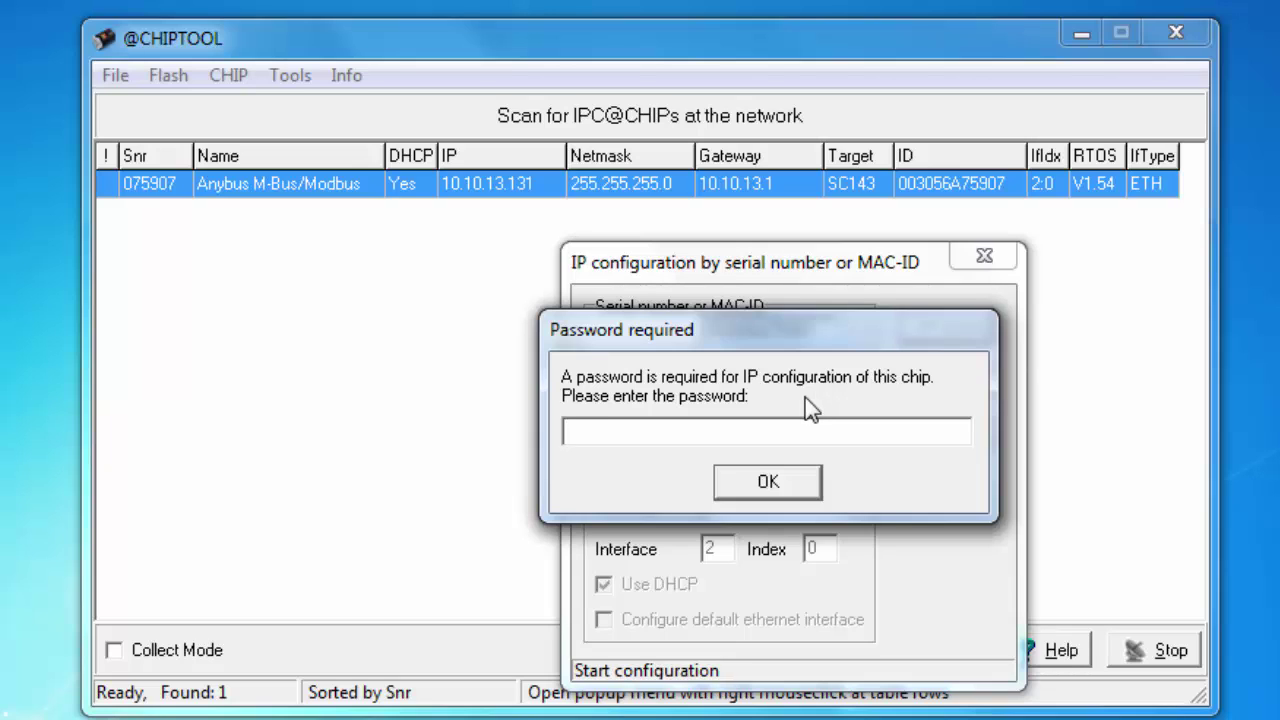
text(*****)
click(768, 481)
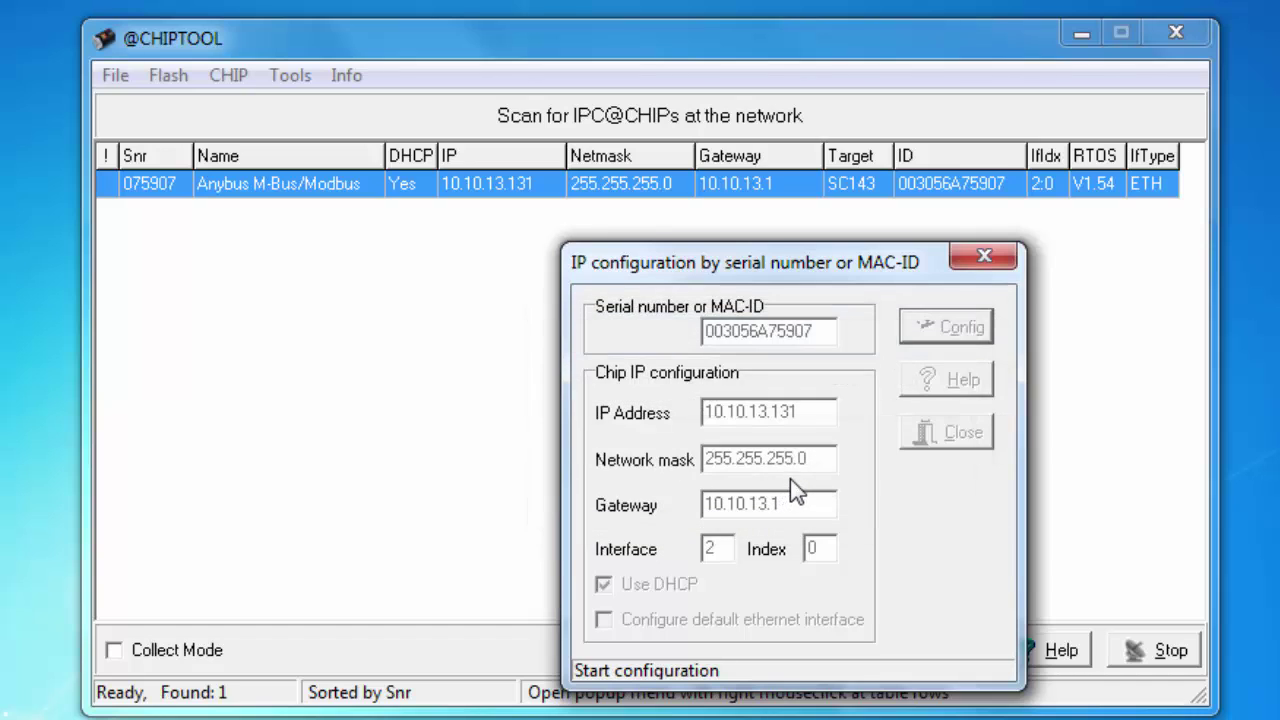
click(984, 255)
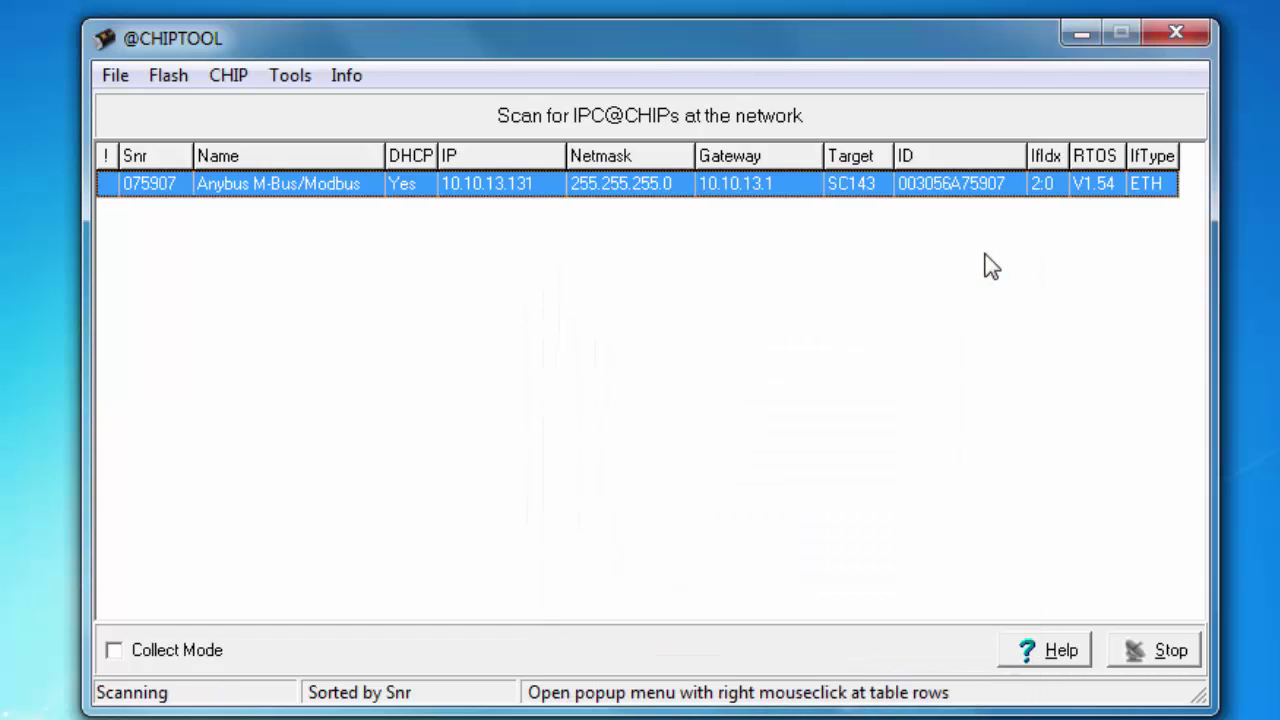
right_click(537, 188)
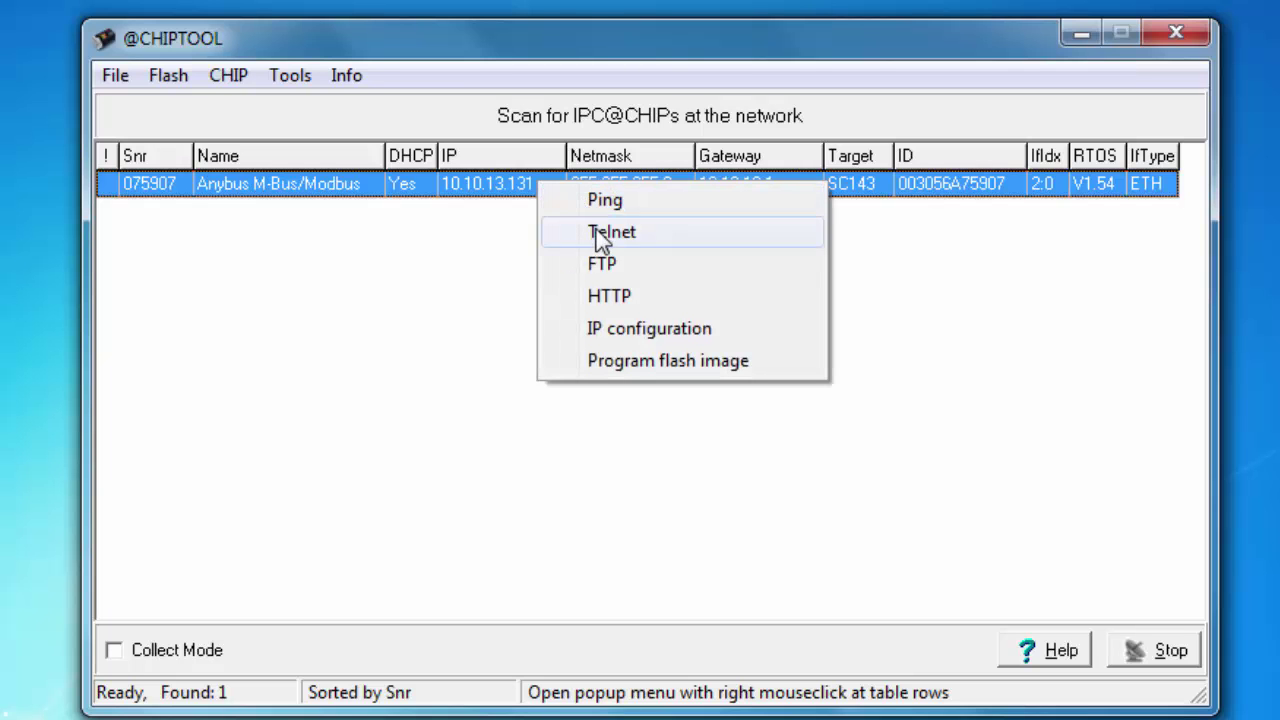
Step: Open the gateway's web interface over HTTP and show the Meter tab's three meters
click(616, 297)
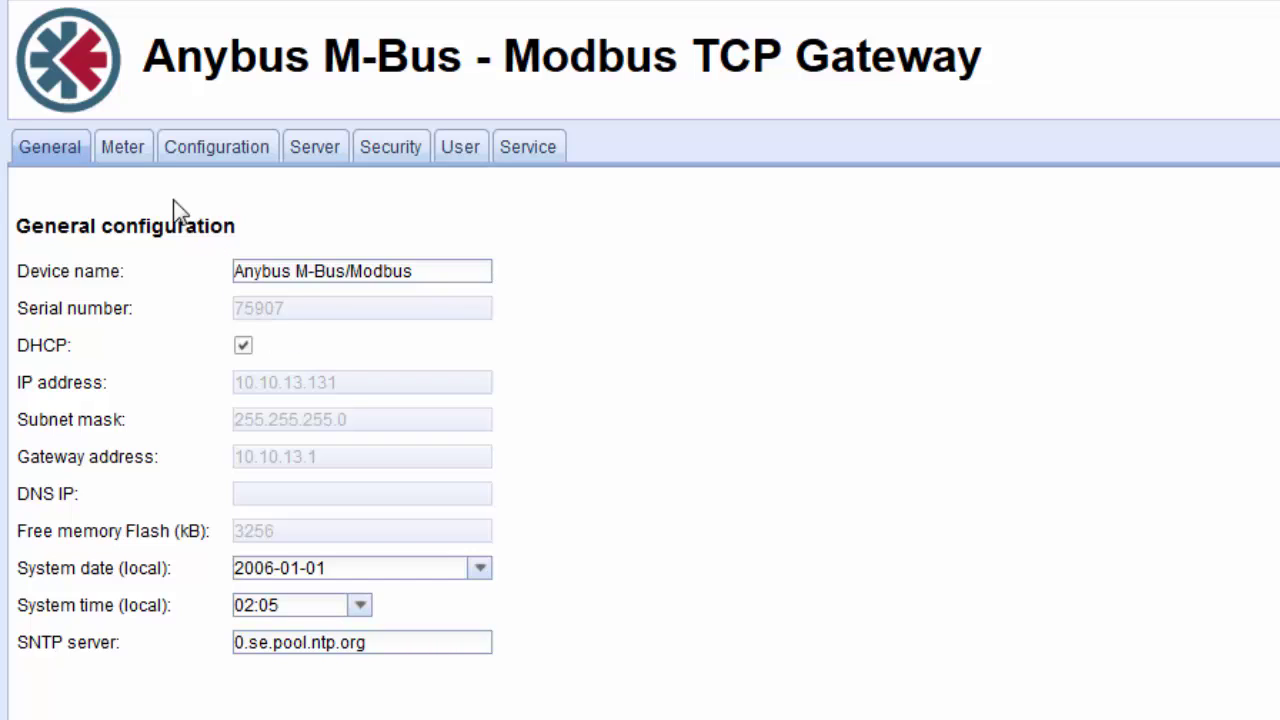
click(126, 158)
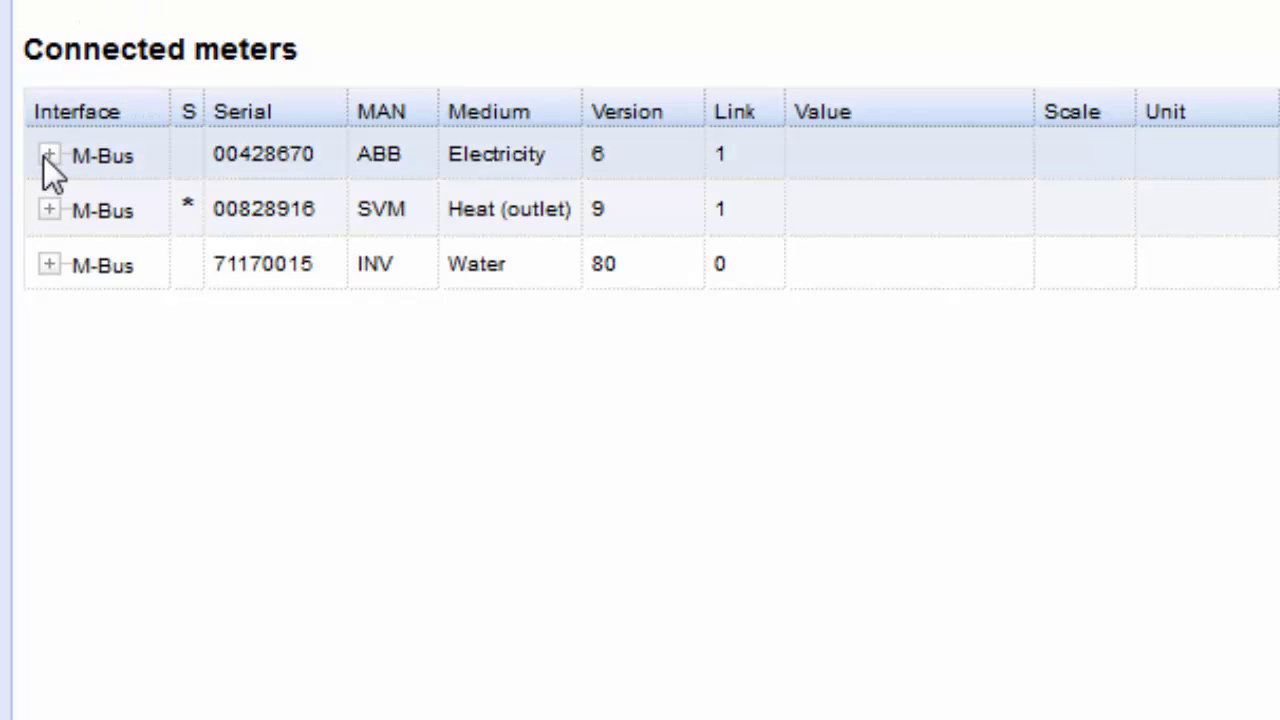
Step: Expand the first ABB meter to show its readings at registers 10, 20, 30 onward
click(45, 156)
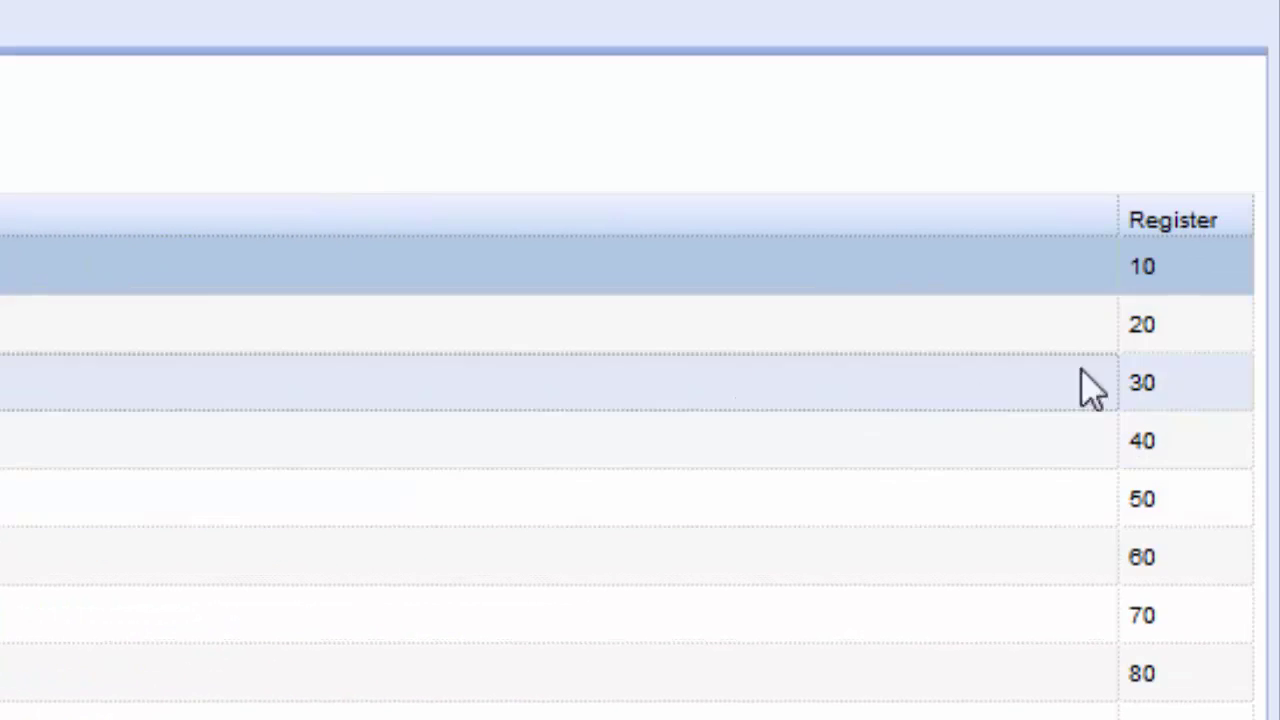
Step: Deallocate register 30 and change the Power value's Modbus register from 60 to 30
right_click(1165, 381)
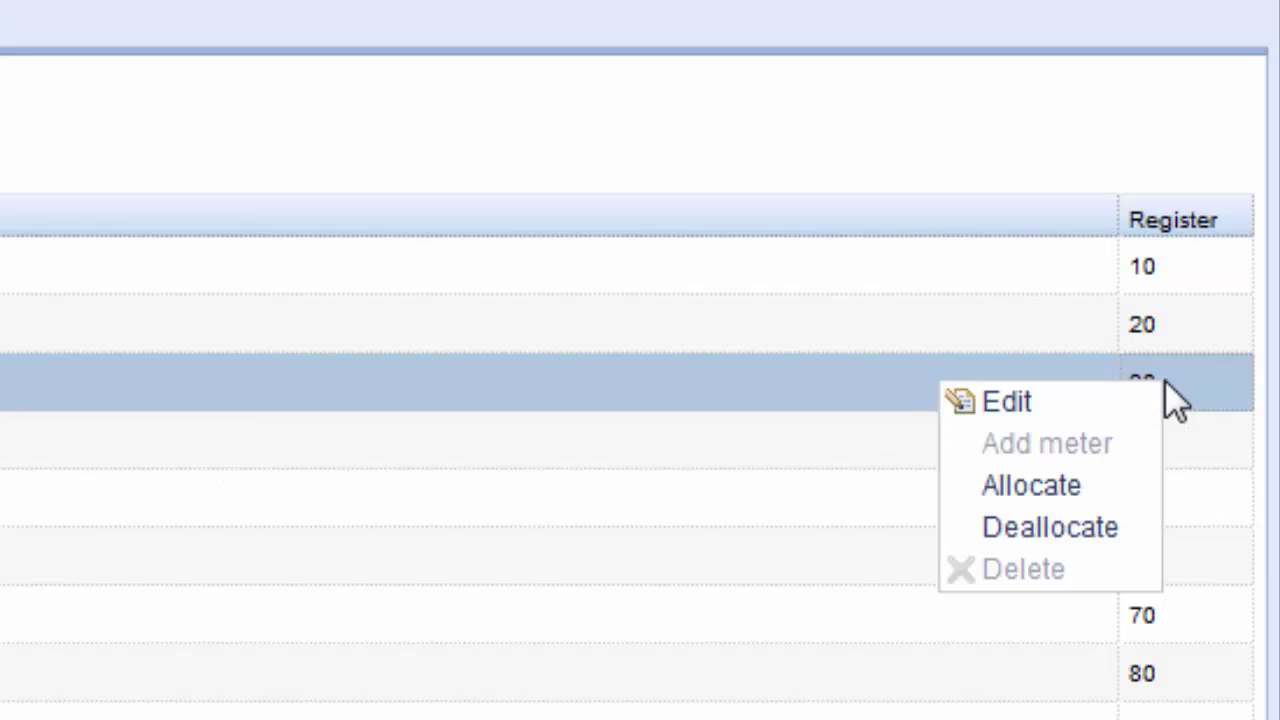
click(1095, 527)
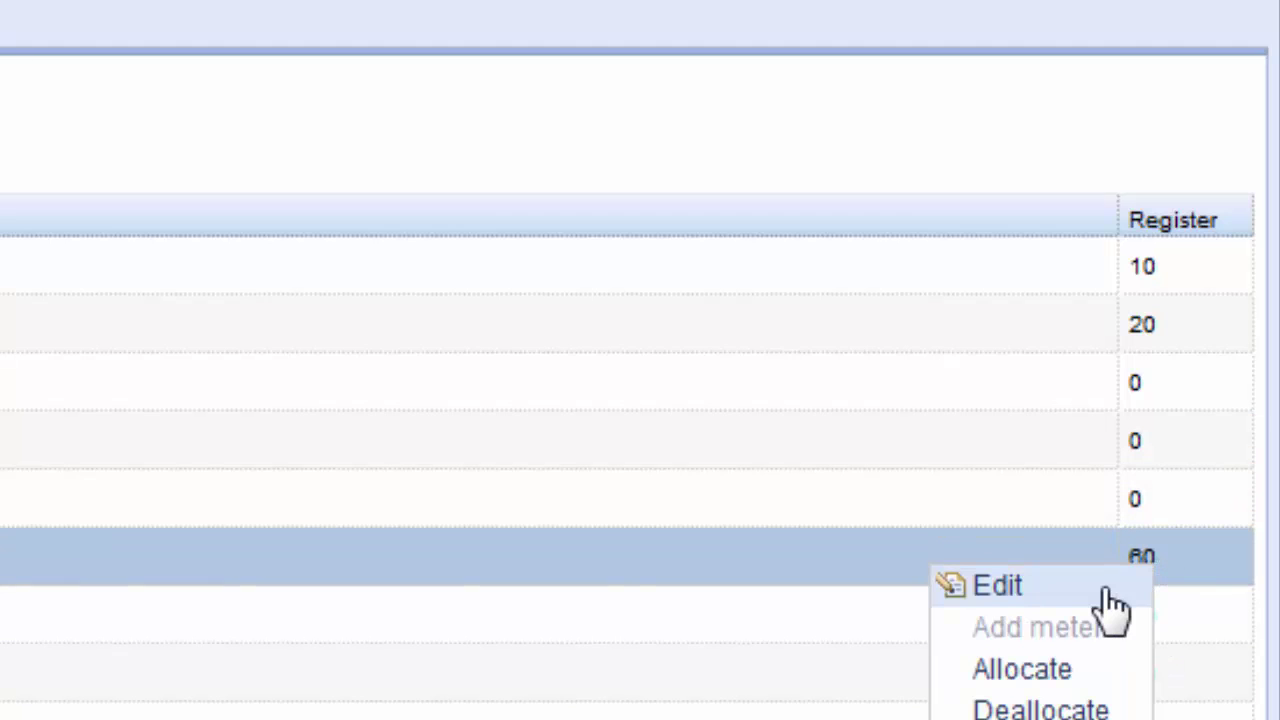
click(1108, 592)
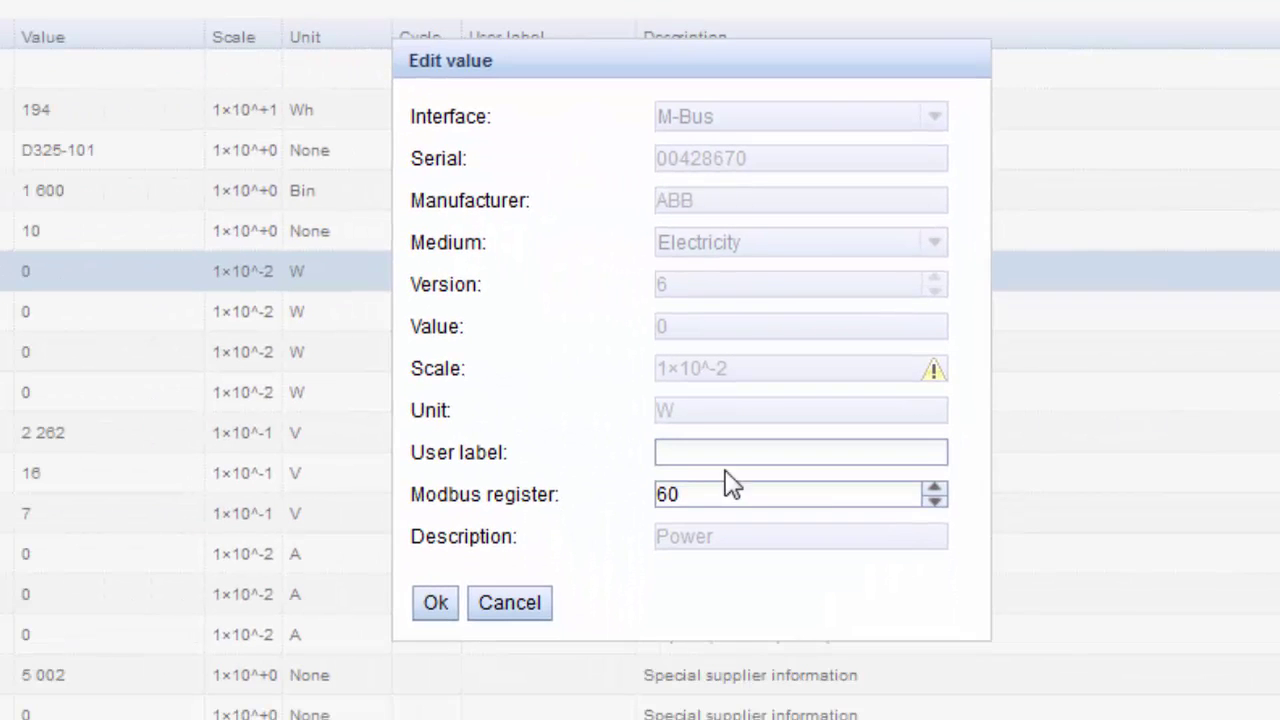
click(687, 490)
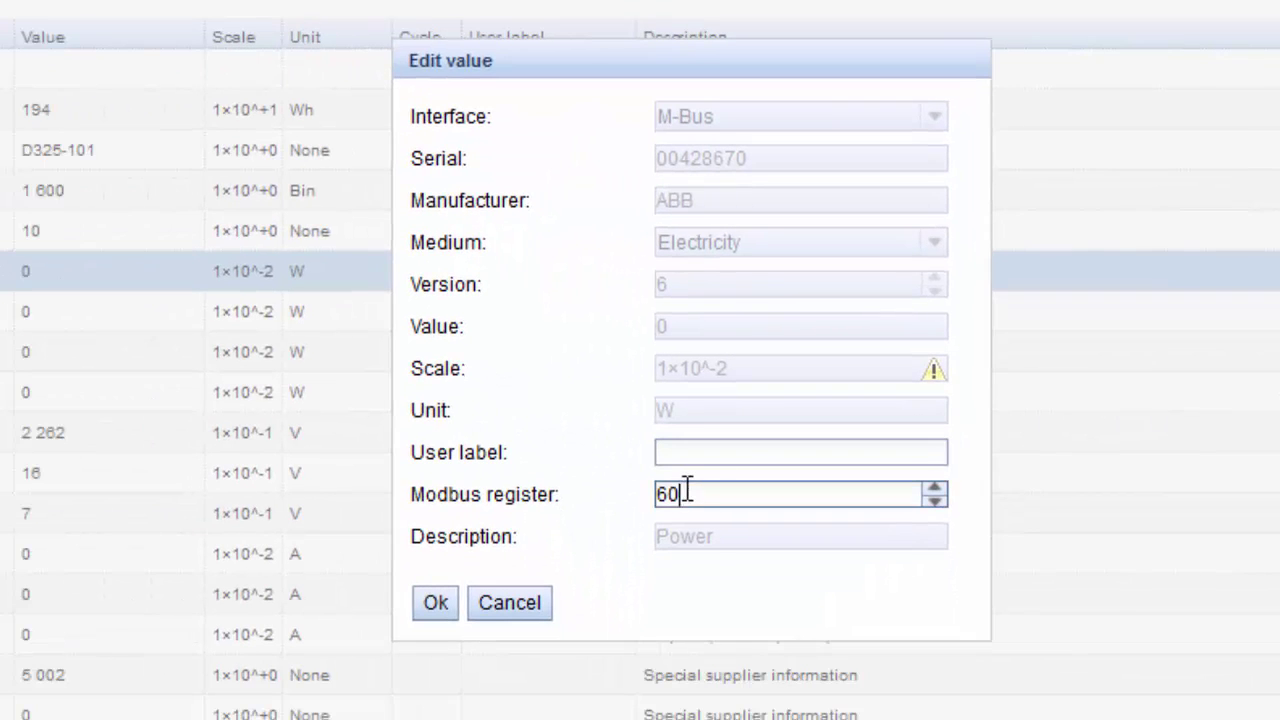
double_click(692, 490)
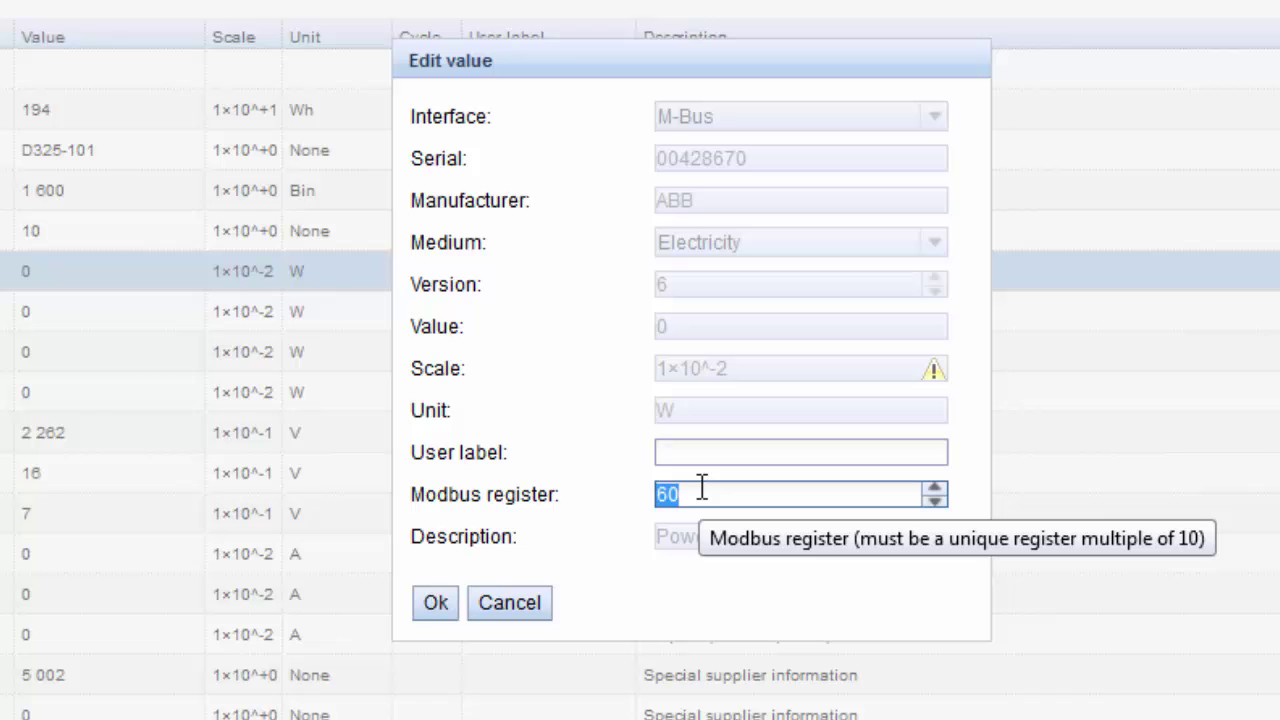
text(30)
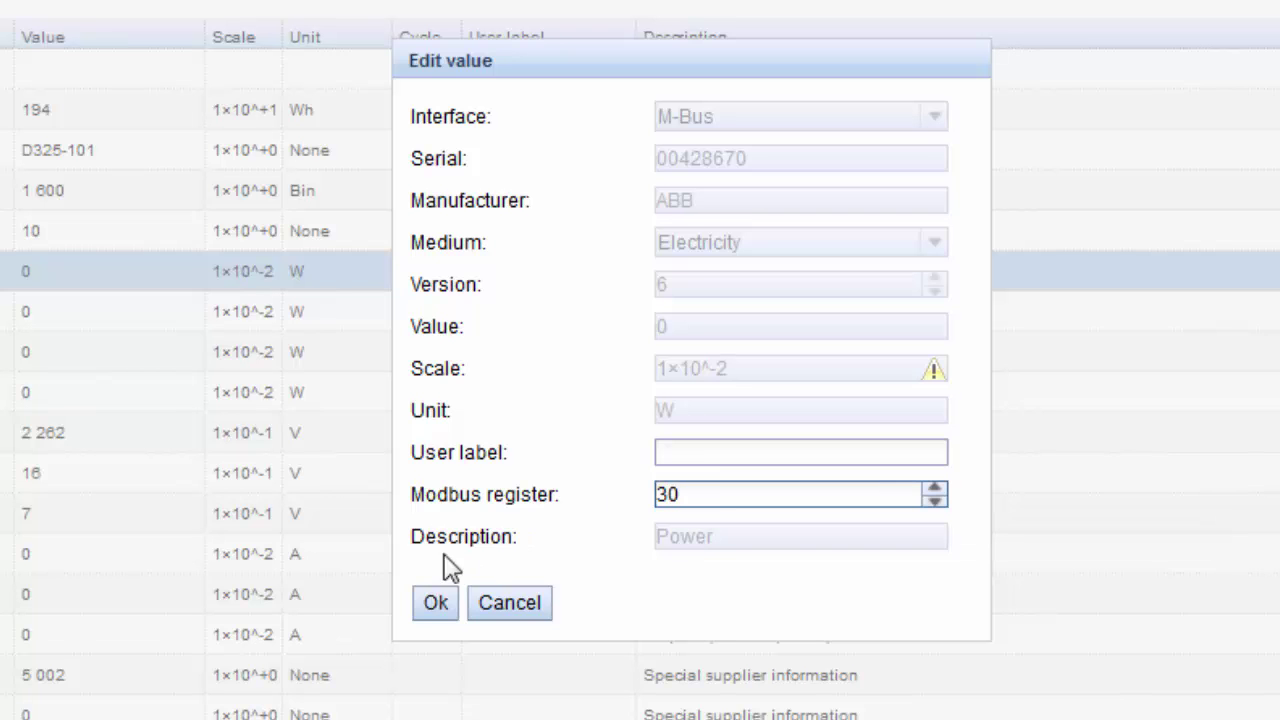
click(435, 604)
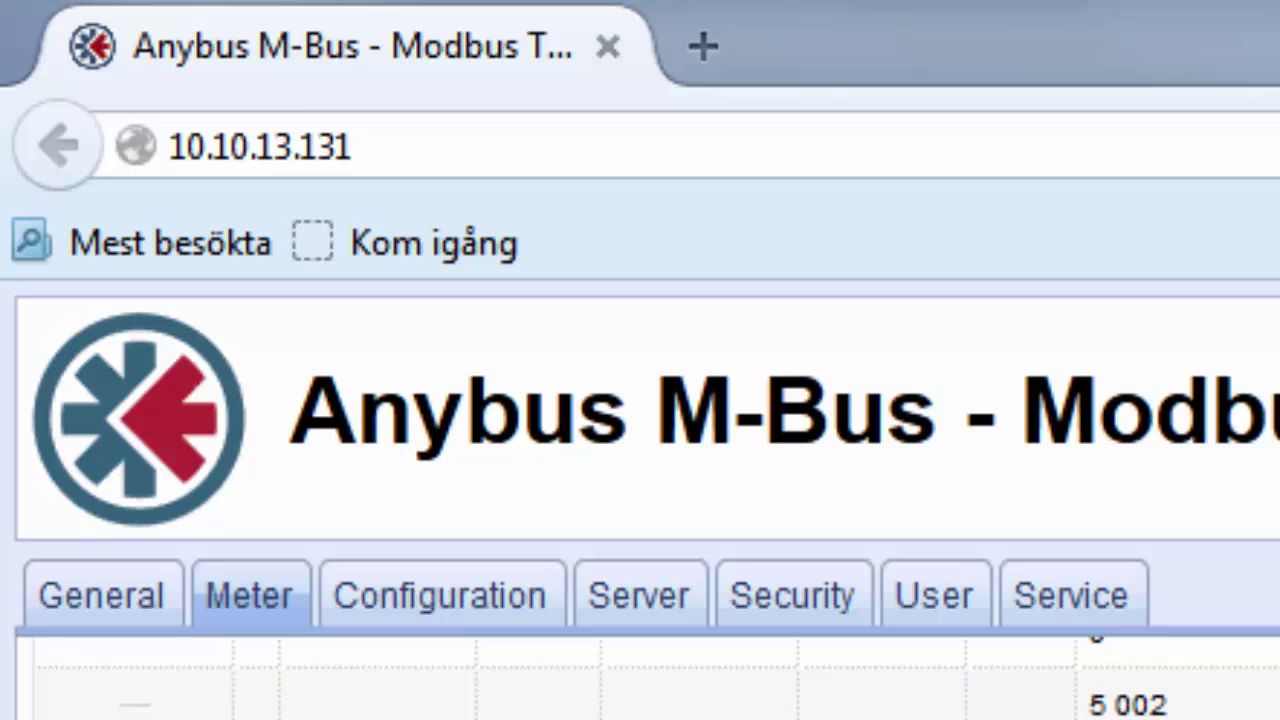
Step: Change the meter interface's readout interval from 10 to 60 seconds
click(490, 604)
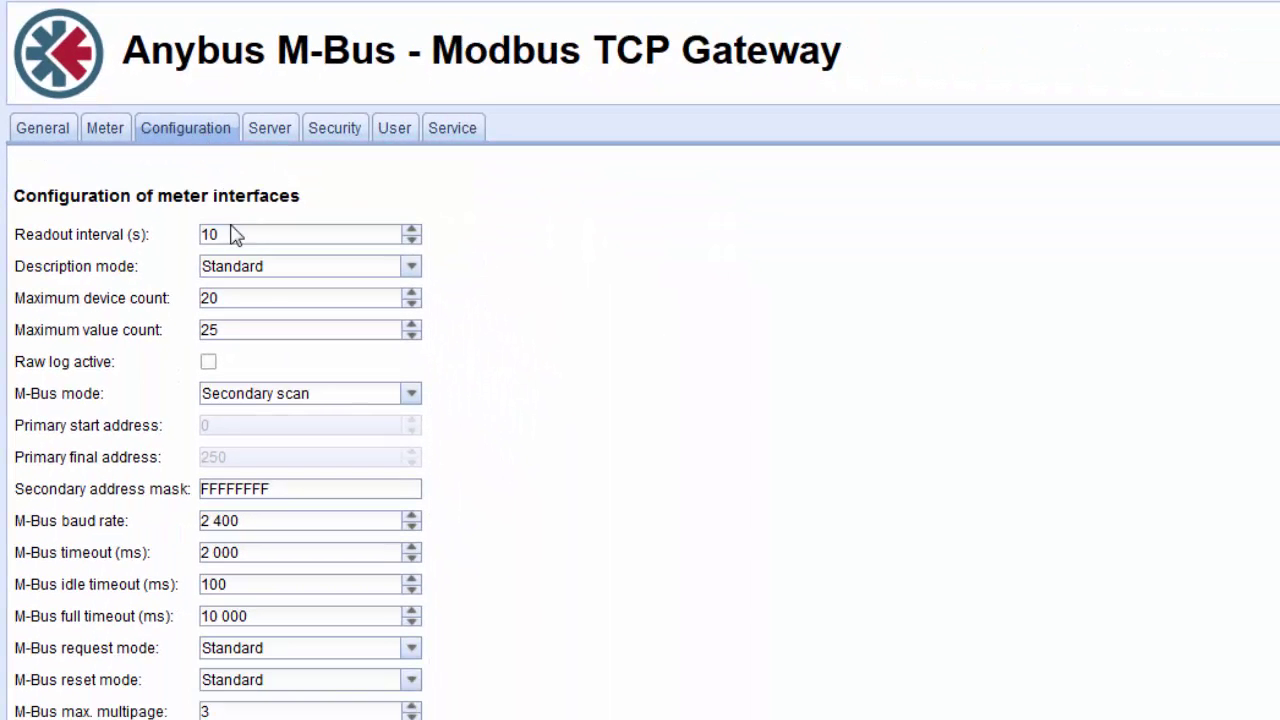
click(238, 234)
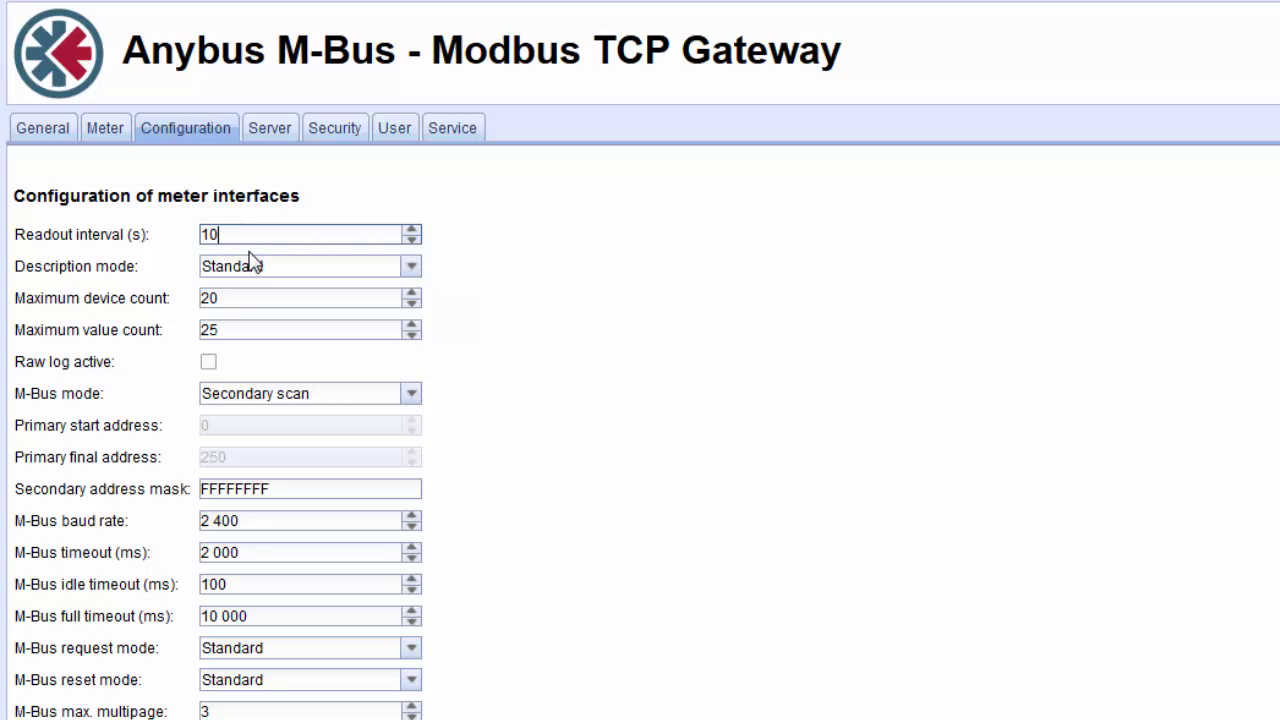
key(BackSpace)
key(BackSpace)
text(60)
Step: Keep Modbus TCP mode, then review the Security, User and Service device maintenance pages
click(275, 130)
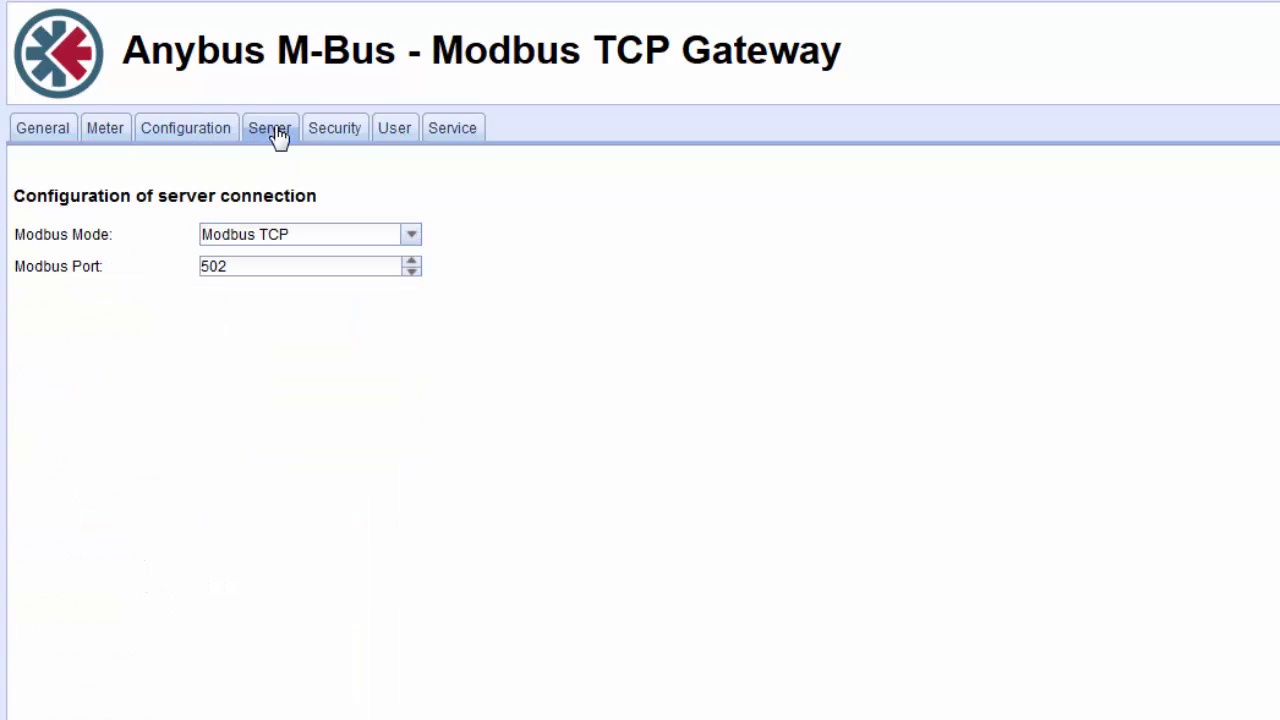
click(411, 236)
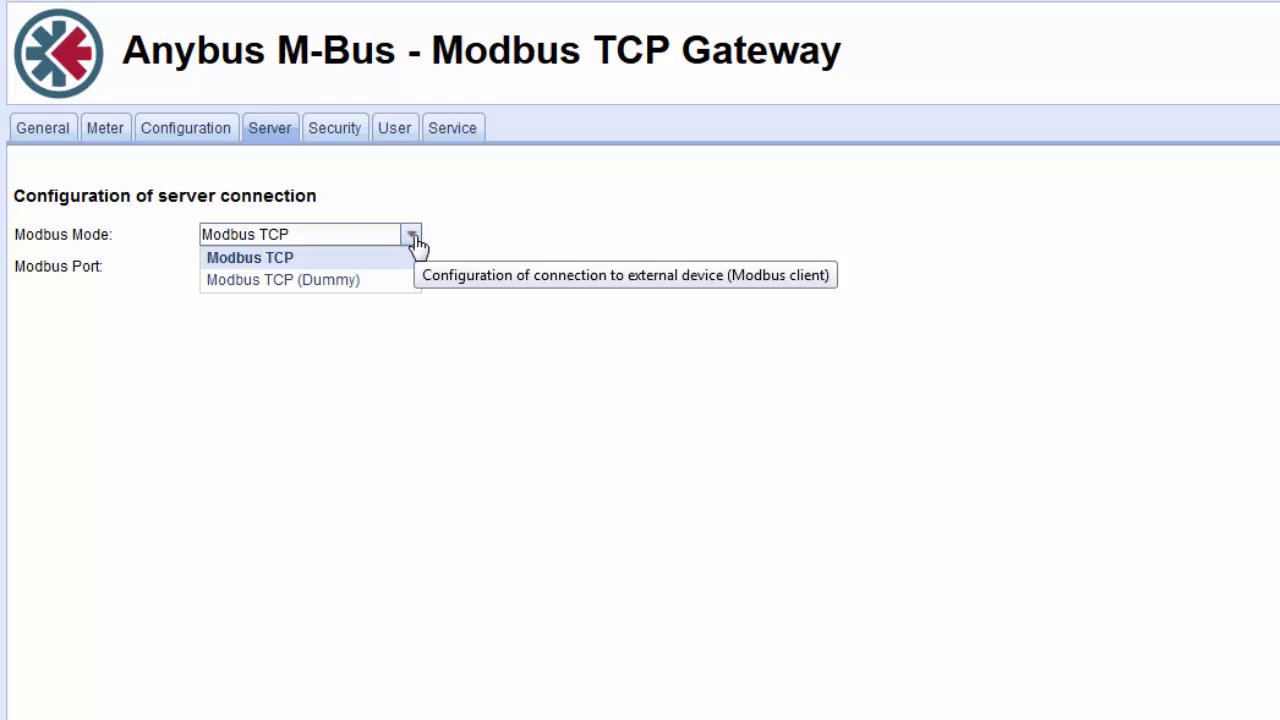
click(418, 244)
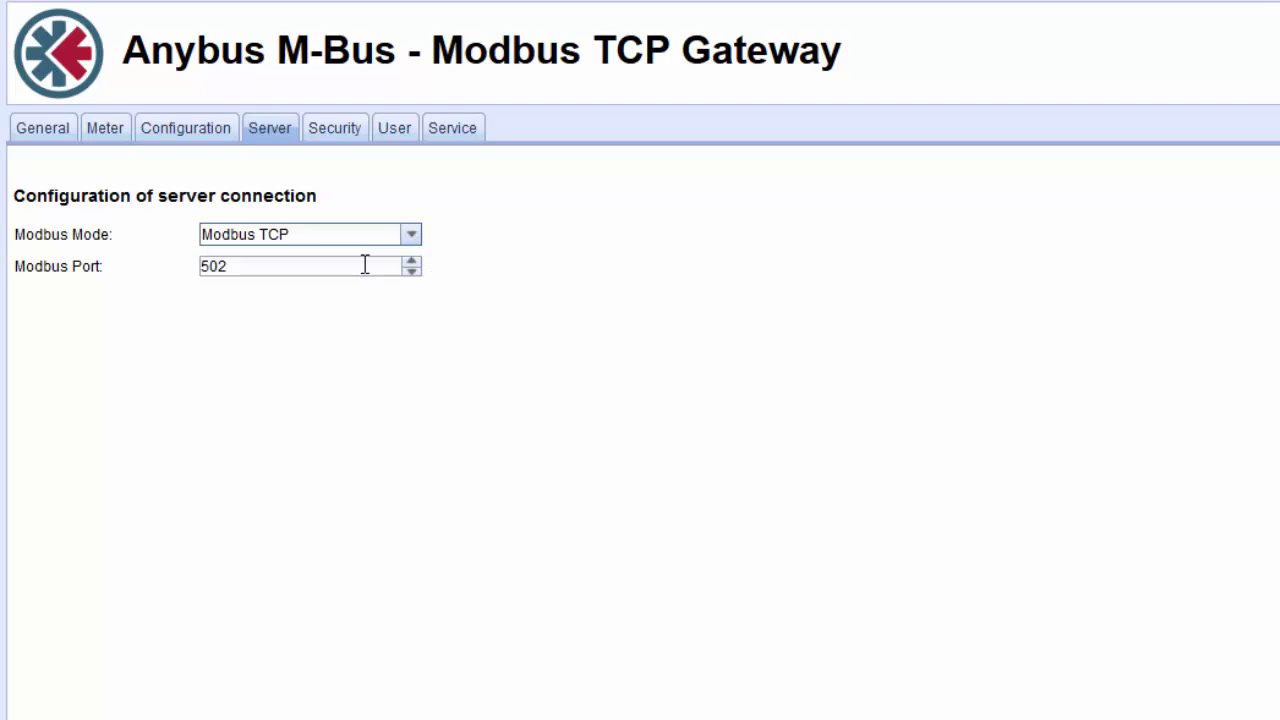
click(343, 140)
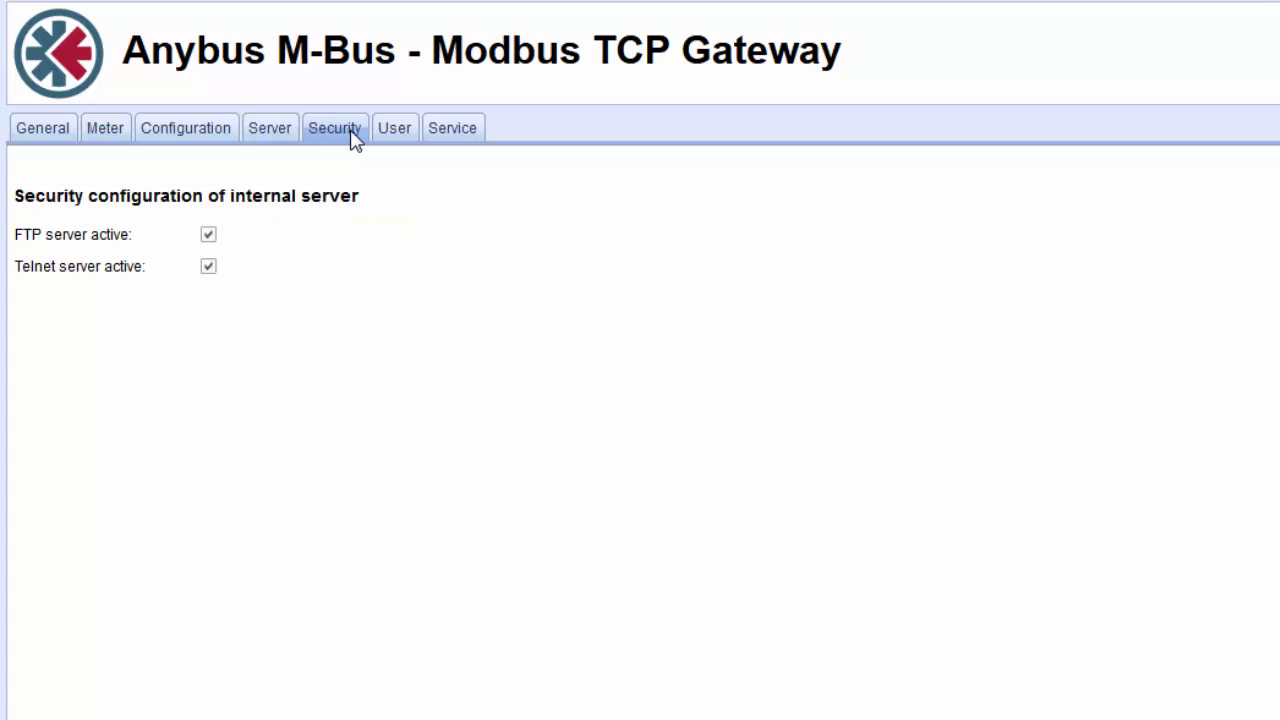
click(400, 140)
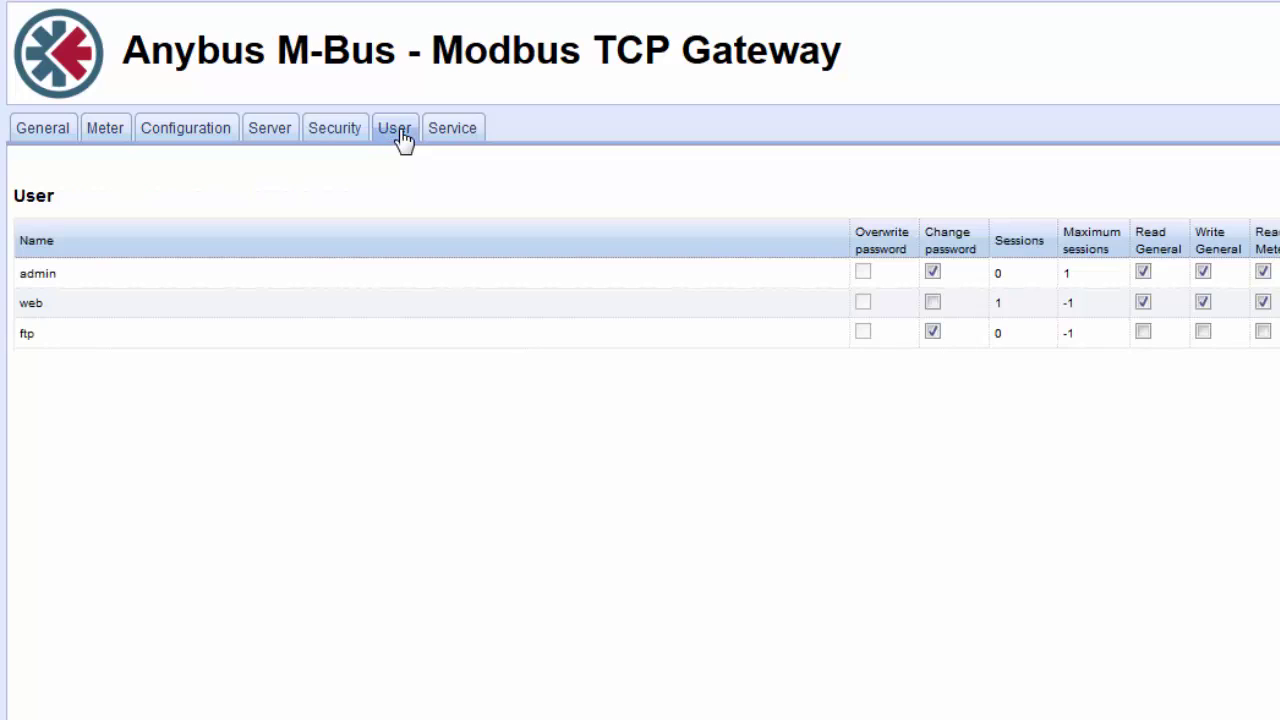
click(454, 139)
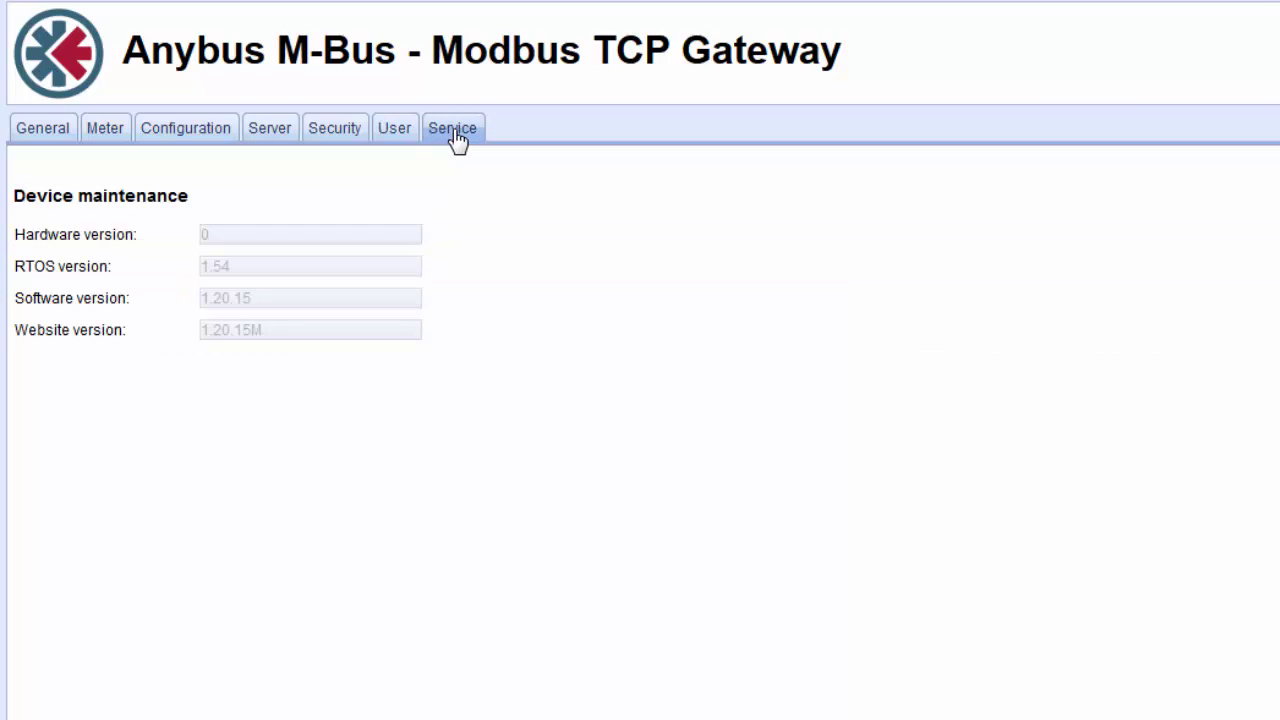